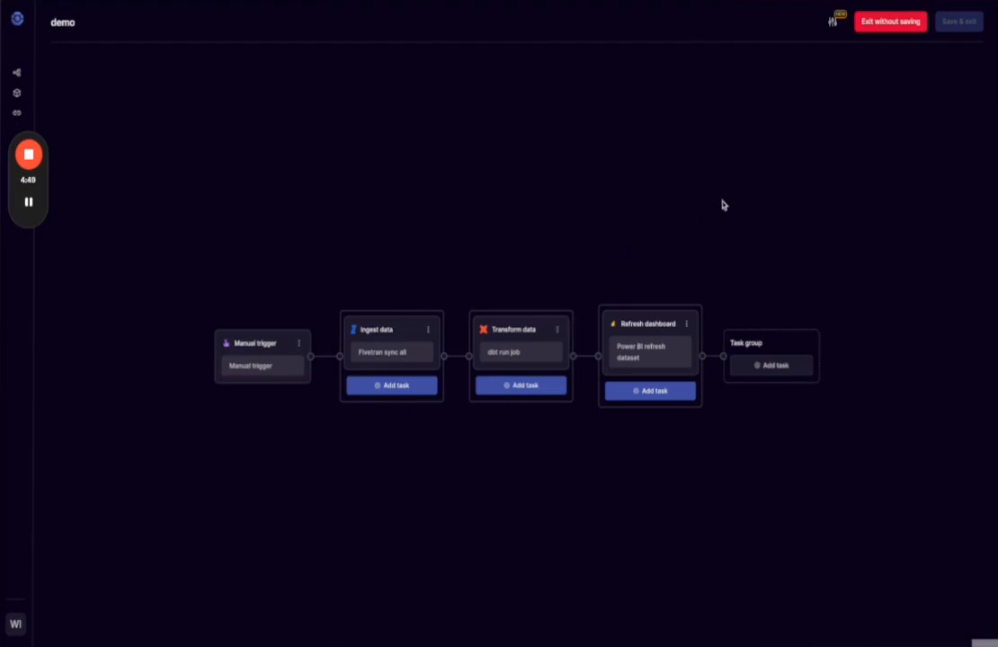
Open the Alert settings panel for the demo pipeline from the bell icon.
left_click(832, 24)
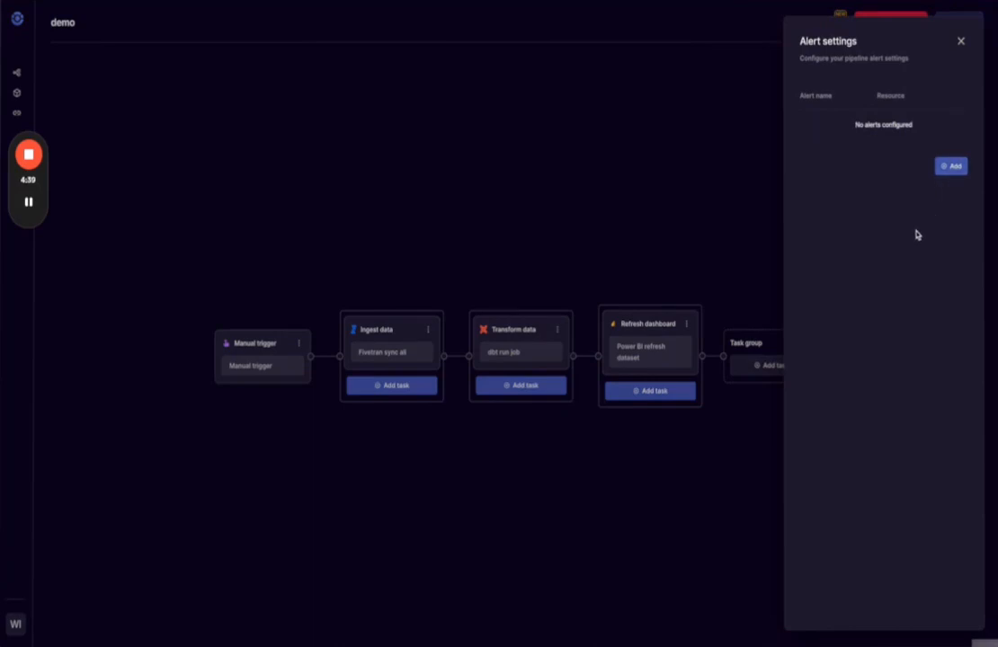
Add an alert named 'Pipeline completed' that monitors the resource 'Pipeline: demo'.
left_click(947, 168)
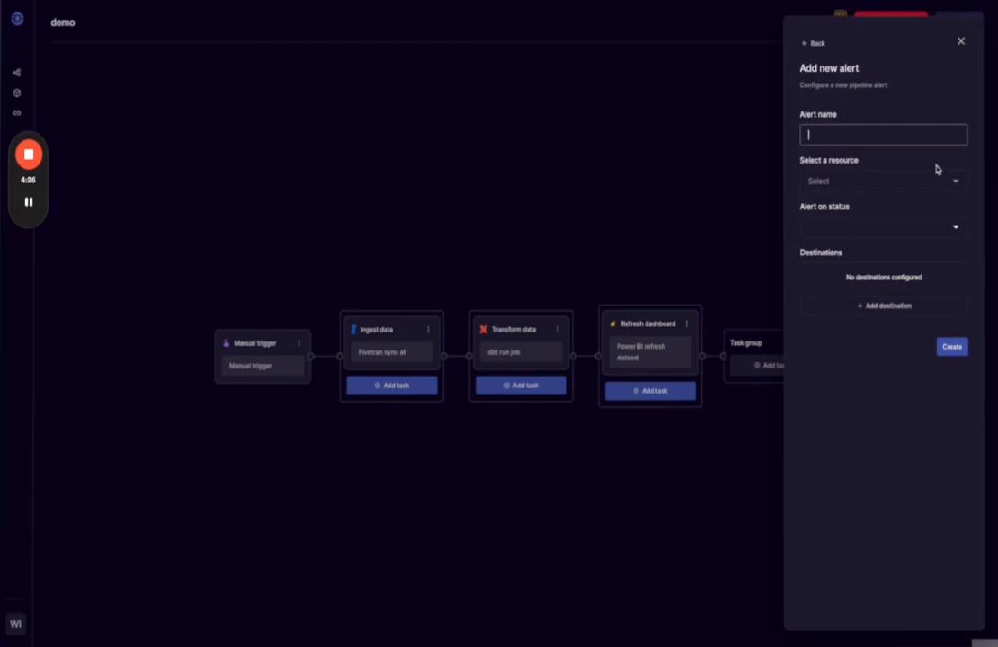
type("Pipeline completed")
left_click(950, 179)
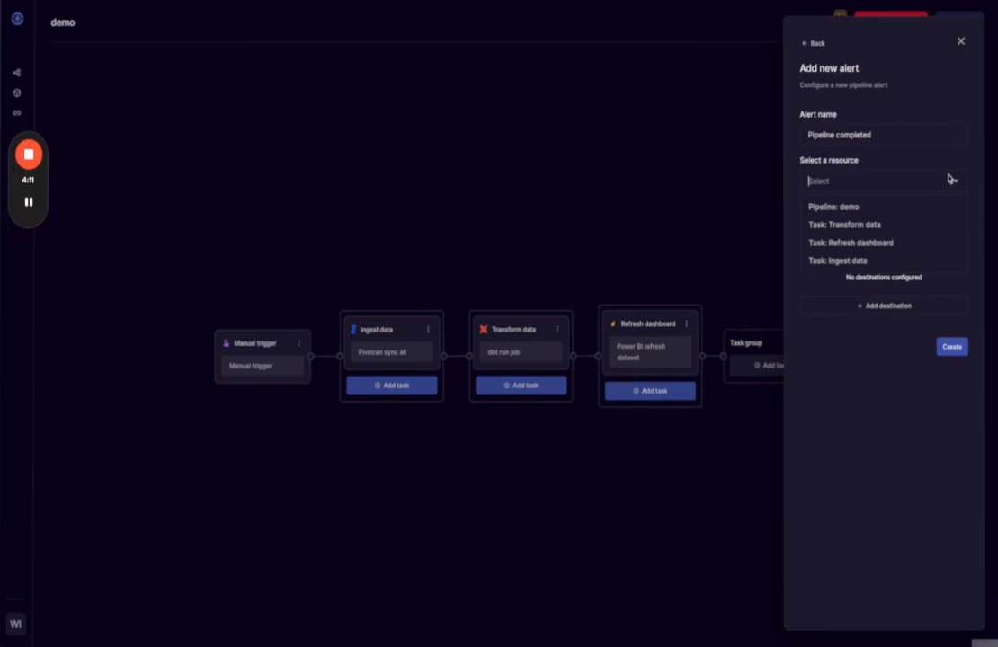
left_click(911, 212)
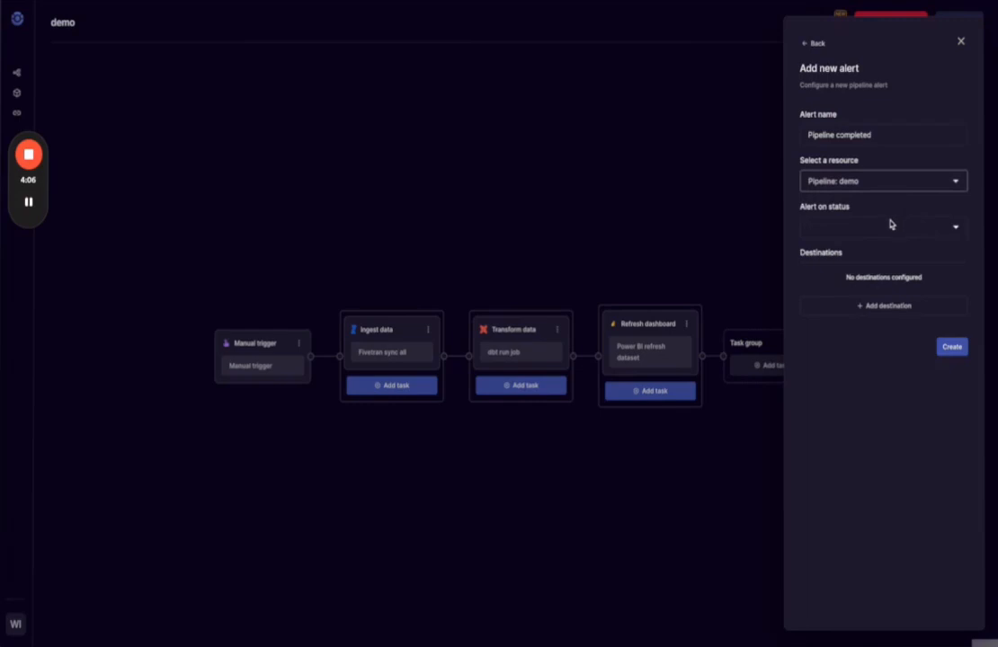
left_click(959, 230)
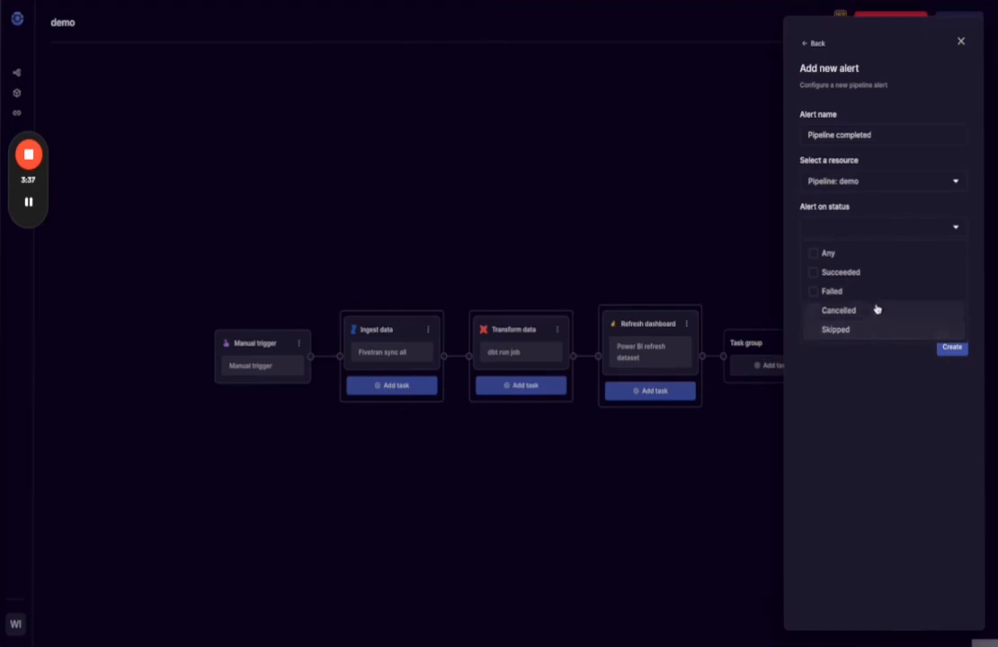
Set the alert to fire on Any status and post to Slack channel #alert-demo-public.
left_click(849, 257)
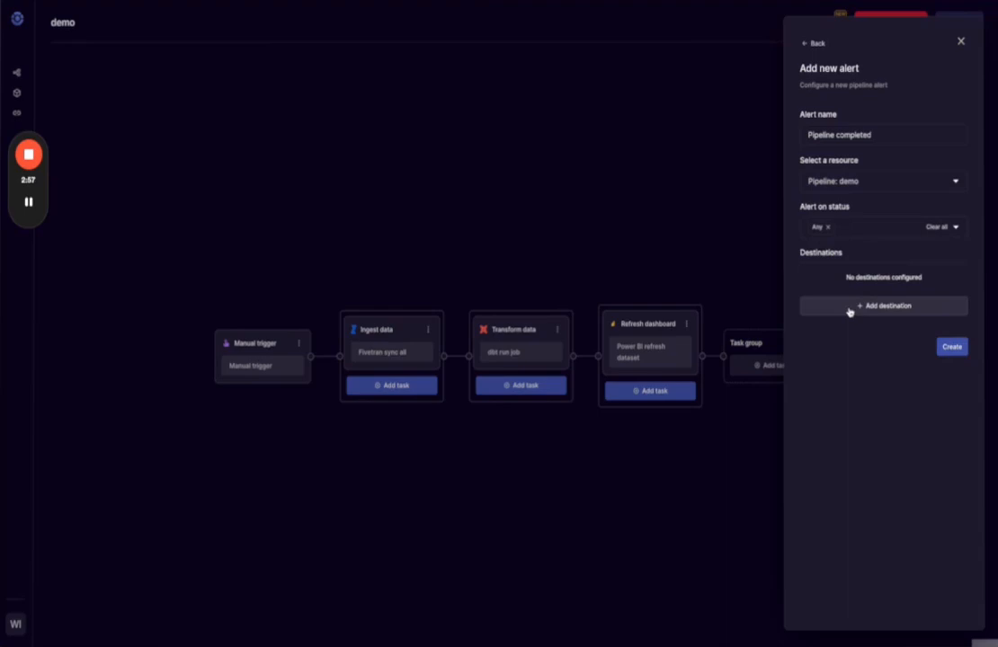
left_click(849, 308)
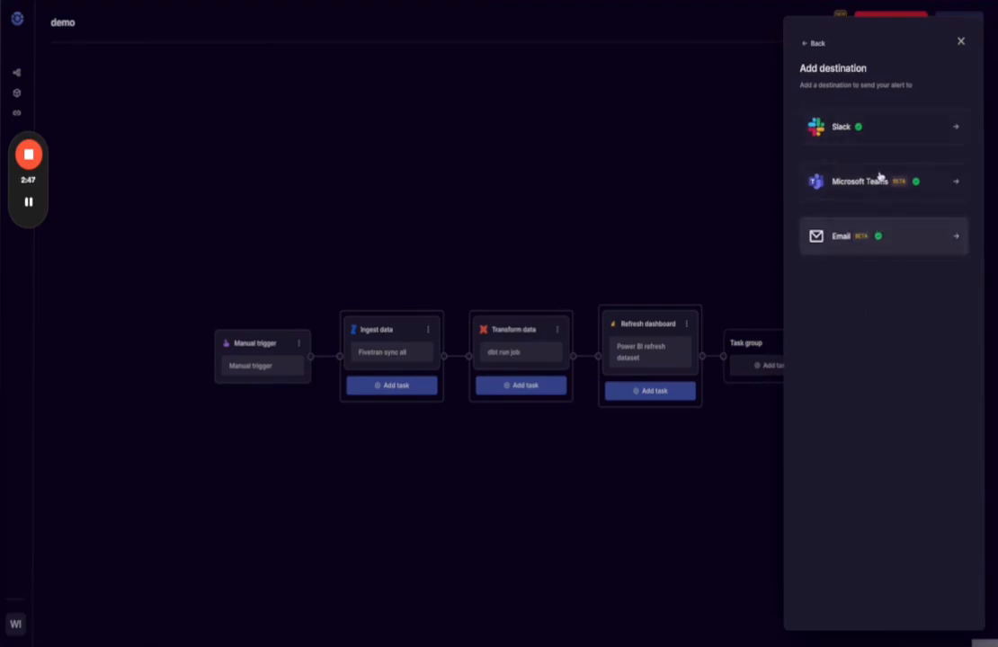
left_click(886, 133)
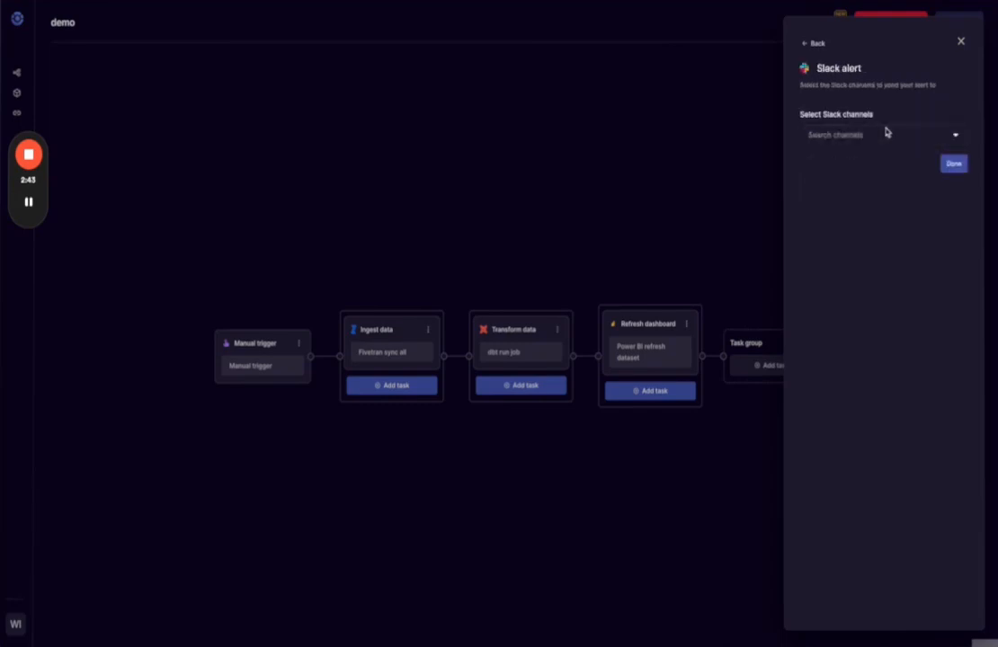
left_click(955, 139)
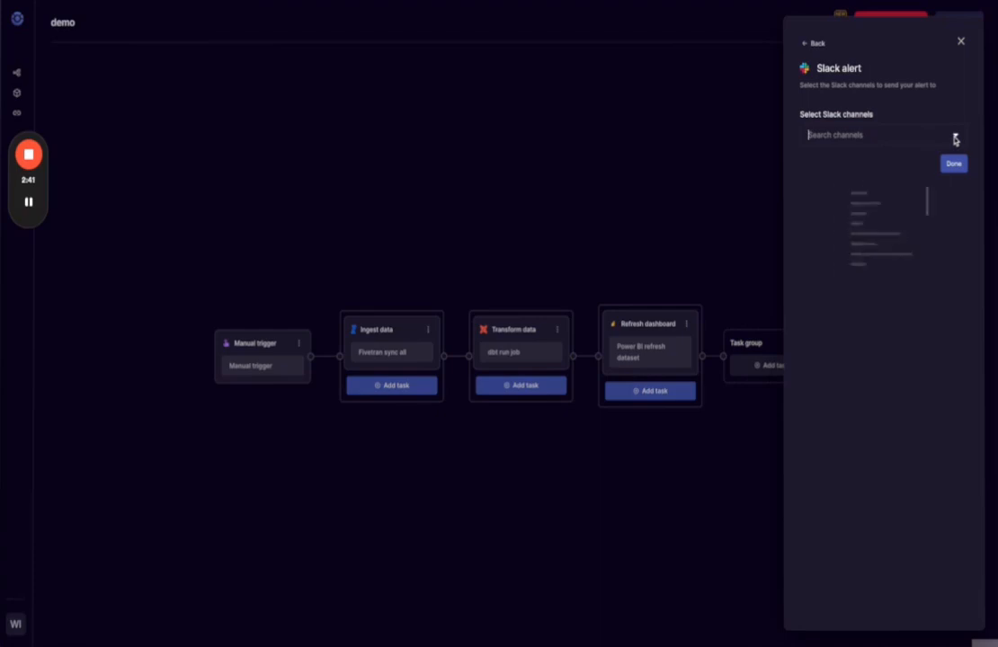
type("demo")
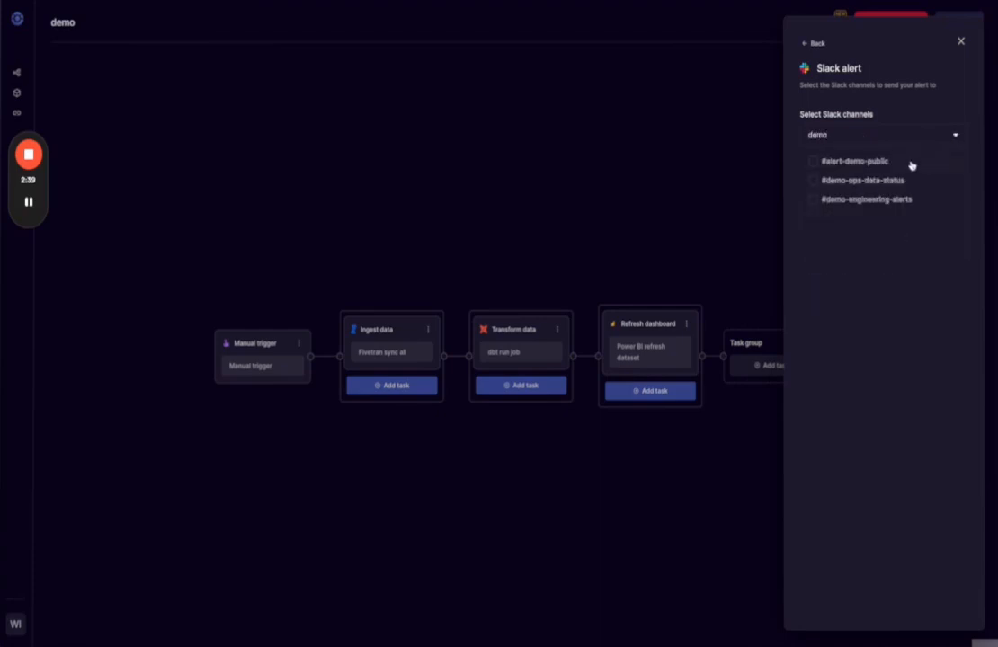
left_click(832, 164)
left_click(864, 258)
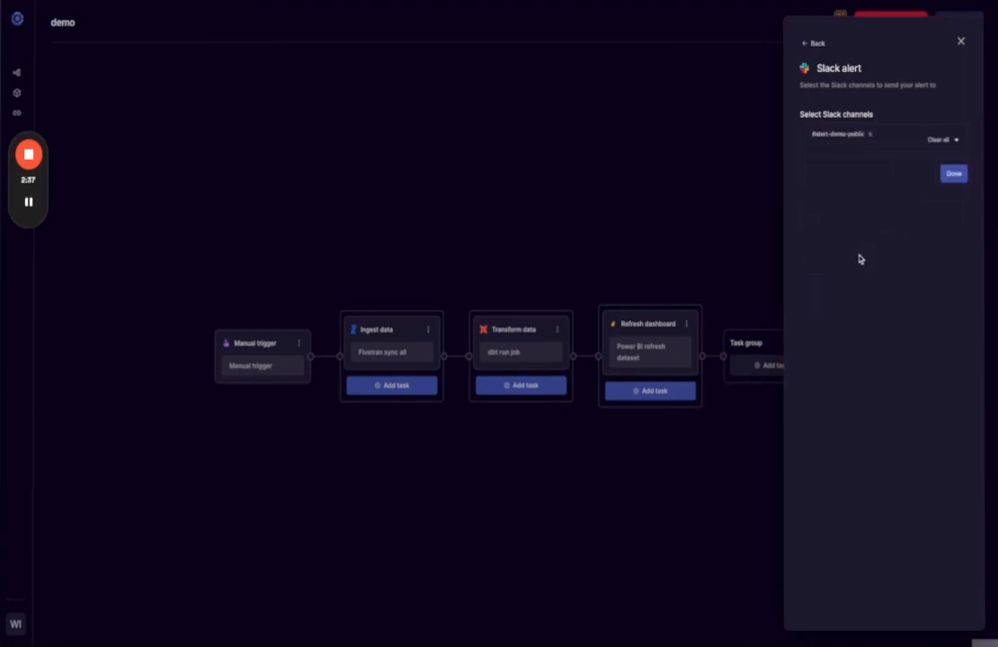
Confirm the Slack destination, create the Pipeline completed alert, and close alert settings.
left_click(955, 175)
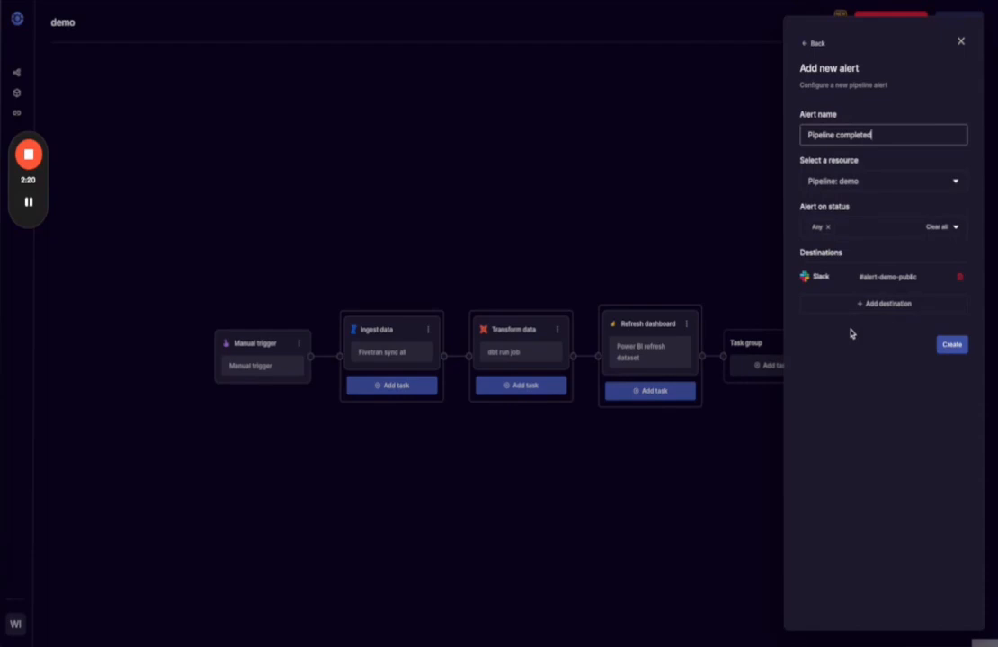
left_click(949, 347)
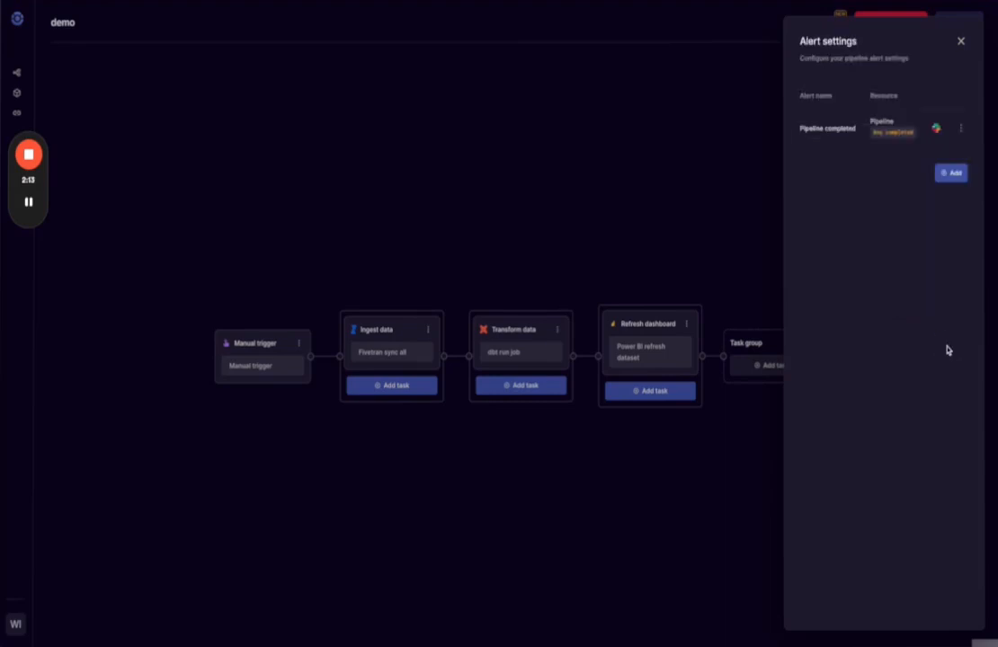
left_click(960, 44)
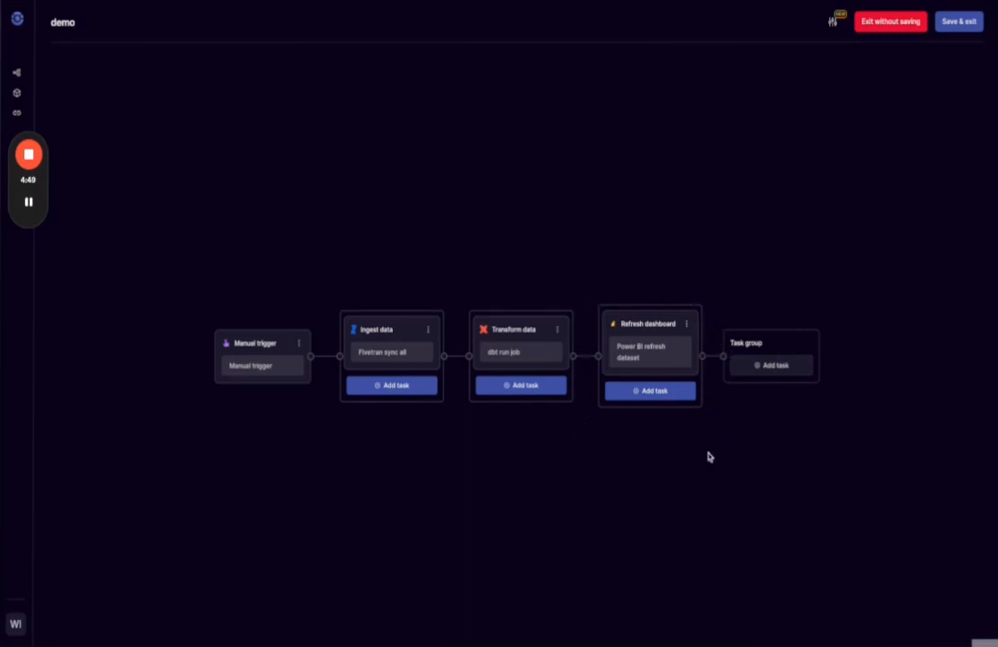
Start a second alert in alert settings named 'Dashboard skipped/failed'.
left_click(831, 21)
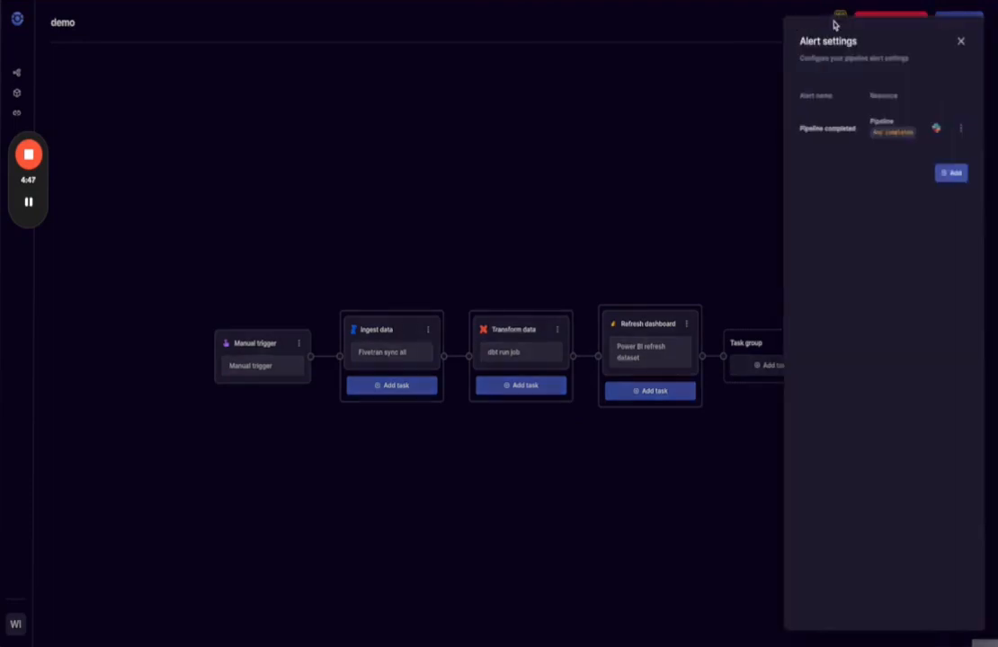
left_click(957, 175)
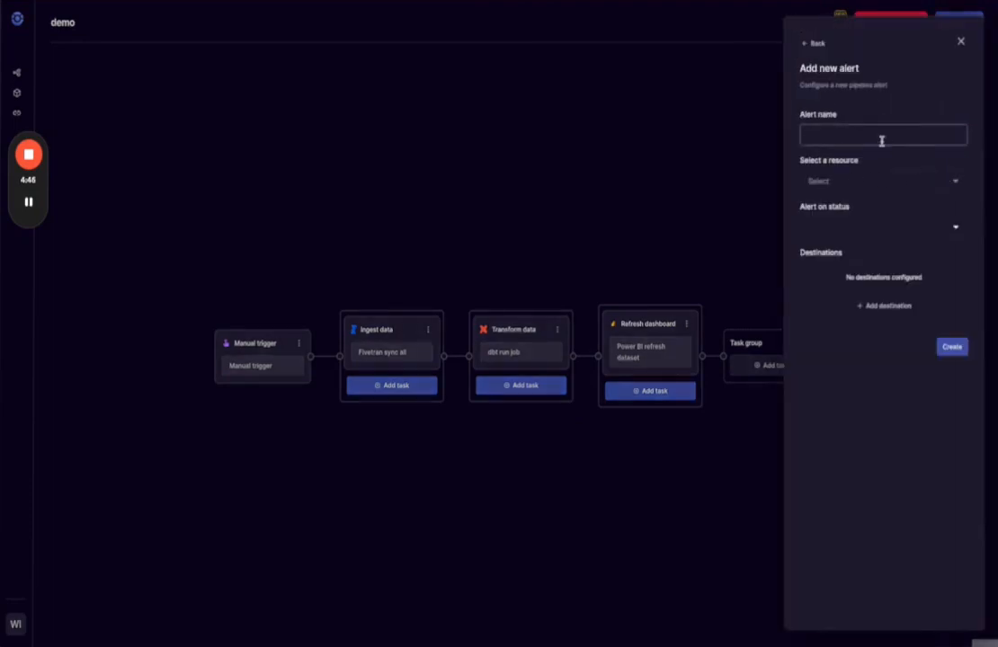
left_click(882, 141)
type("dashbo")
key("ctrl+a")
type("Dashboard skipped/failed")
Target the Task: Refresh dashboard resource and alert on Failed and Skipped statuses.
left_click(953, 183)
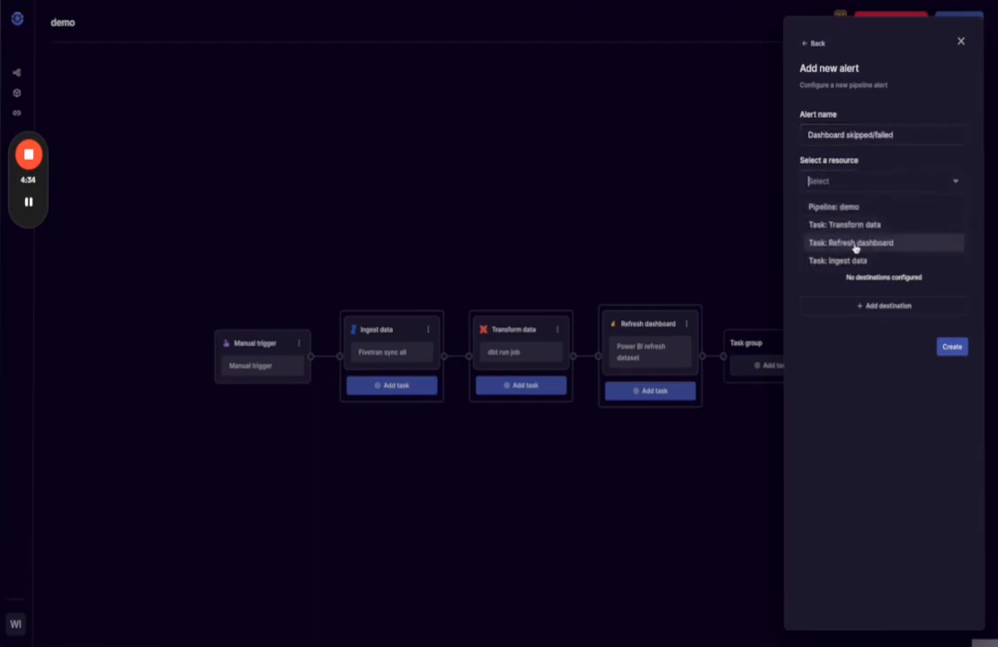
left_click(855, 244)
left_click(955, 228)
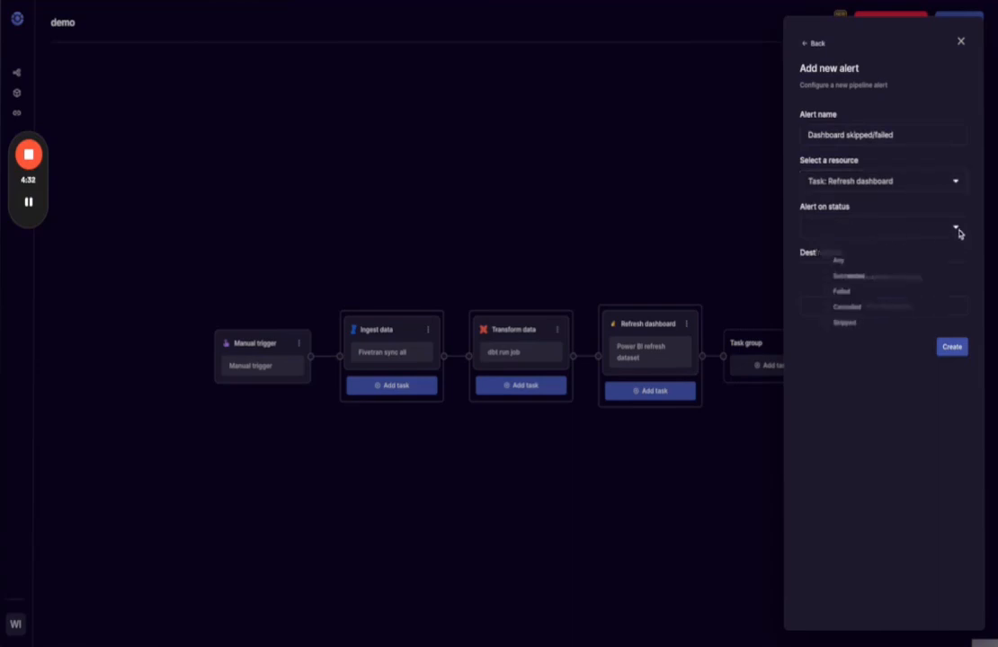
left_click(827, 290)
left_click(827, 330)
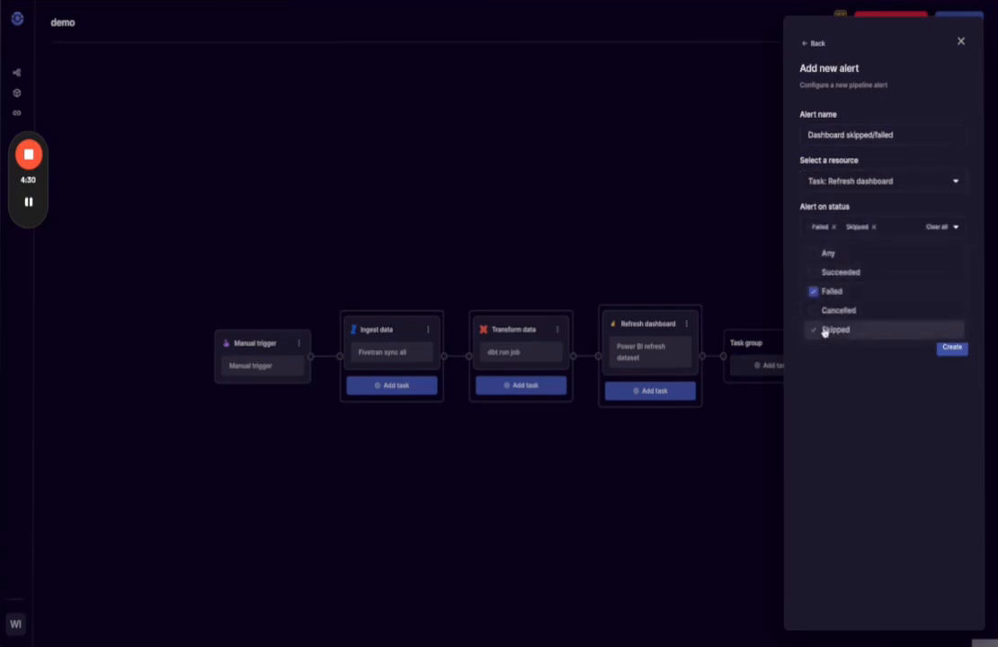
left_click(843, 381)
left_click(880, 314)
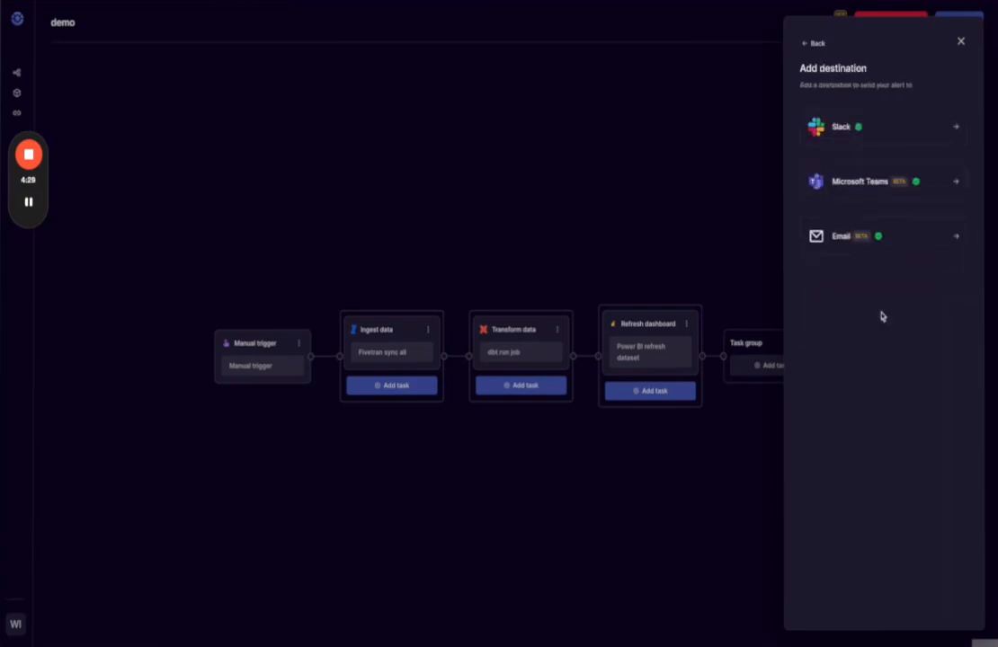
Add an email recipient as destination, create the Dashboard skipped/failed alert, then switch to Slack.
left_click(917, 242)
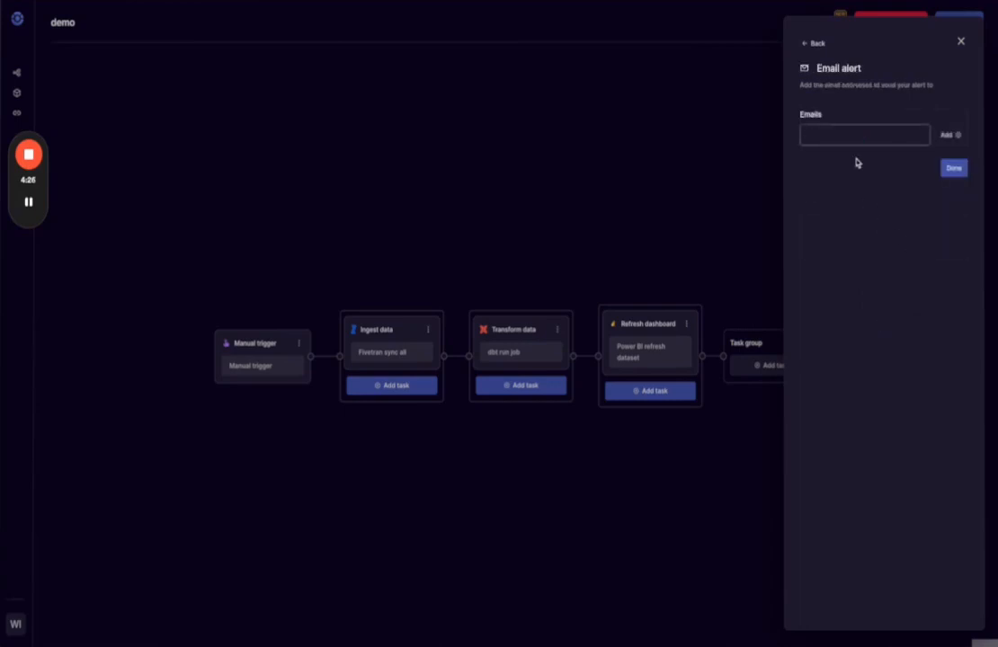
left_click(942, 136)
left_click(953, 188)
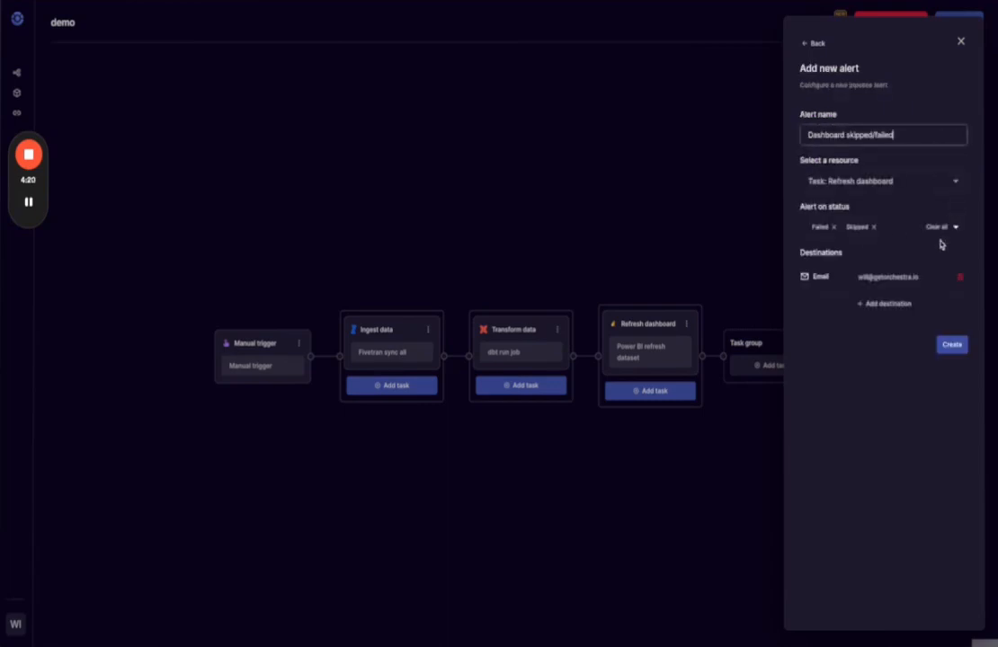
left_click(951, 346)
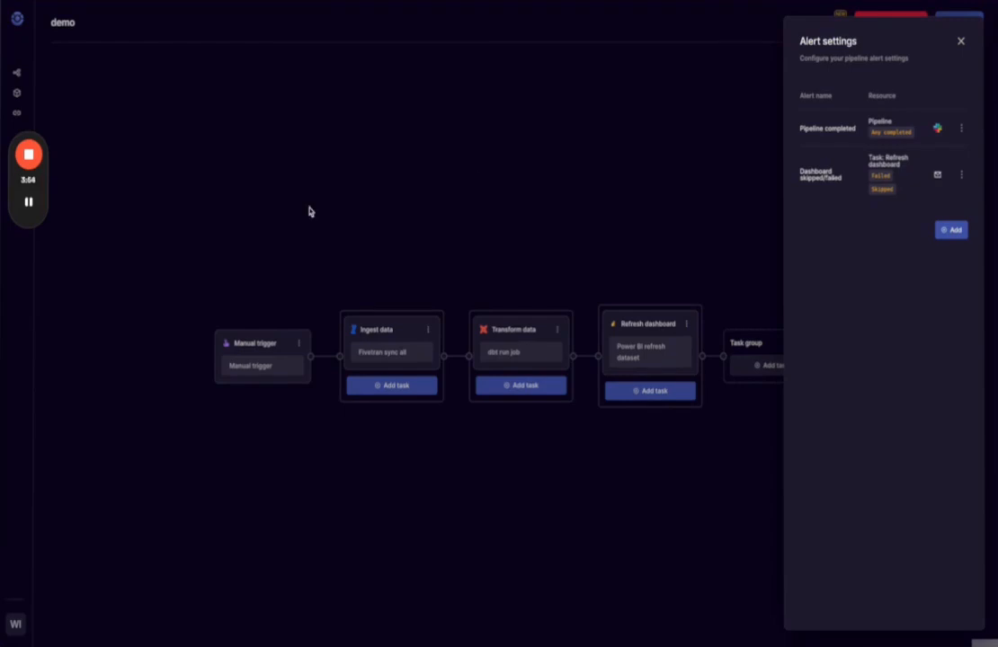
key("ctrl+Right")
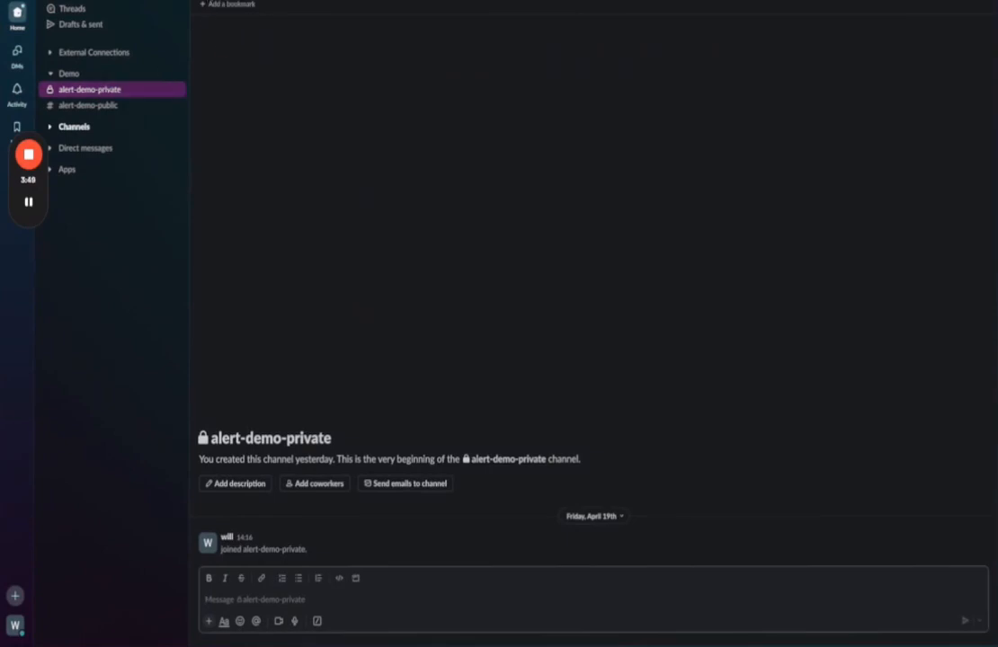
Add the Orchestra app to Slack's #alert-demo-private channel via /add, then return to Orchestra.
left_click(231, 605)
type("/add")
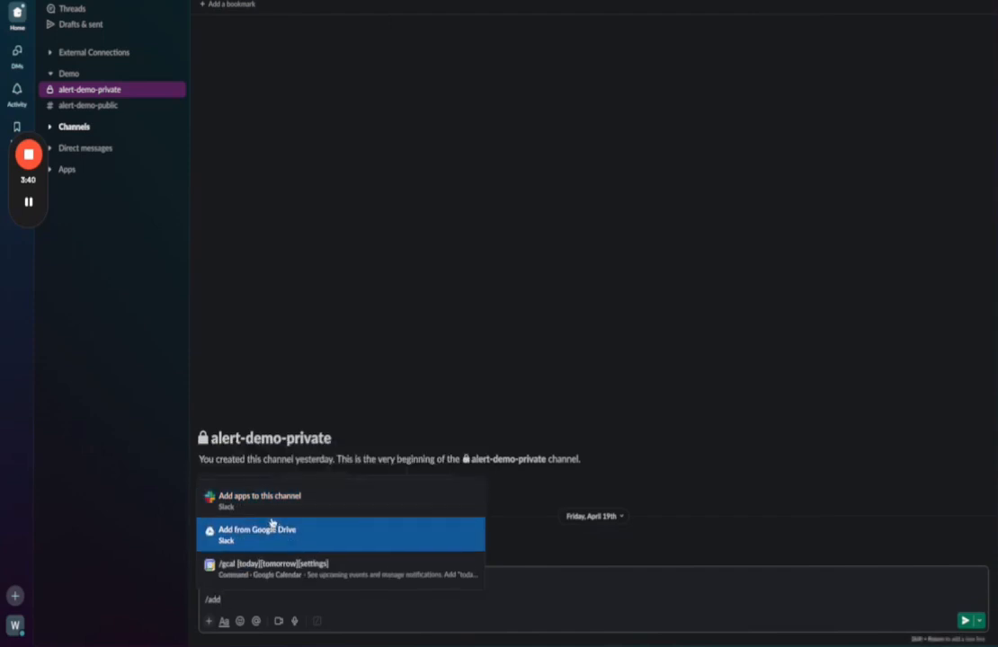
left_click(276, 508)
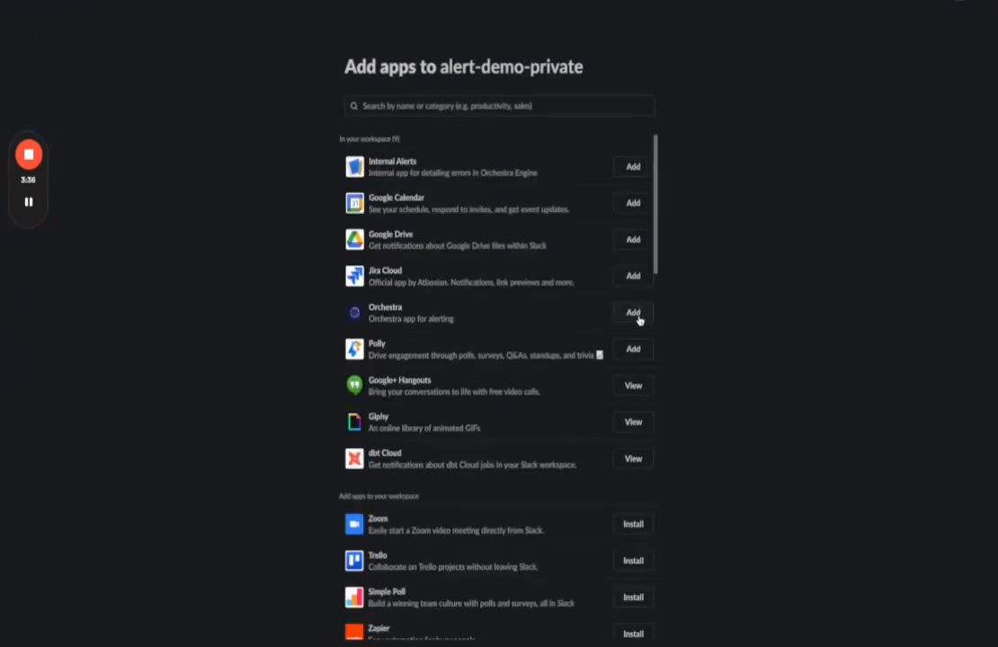
left_click(636, 316)
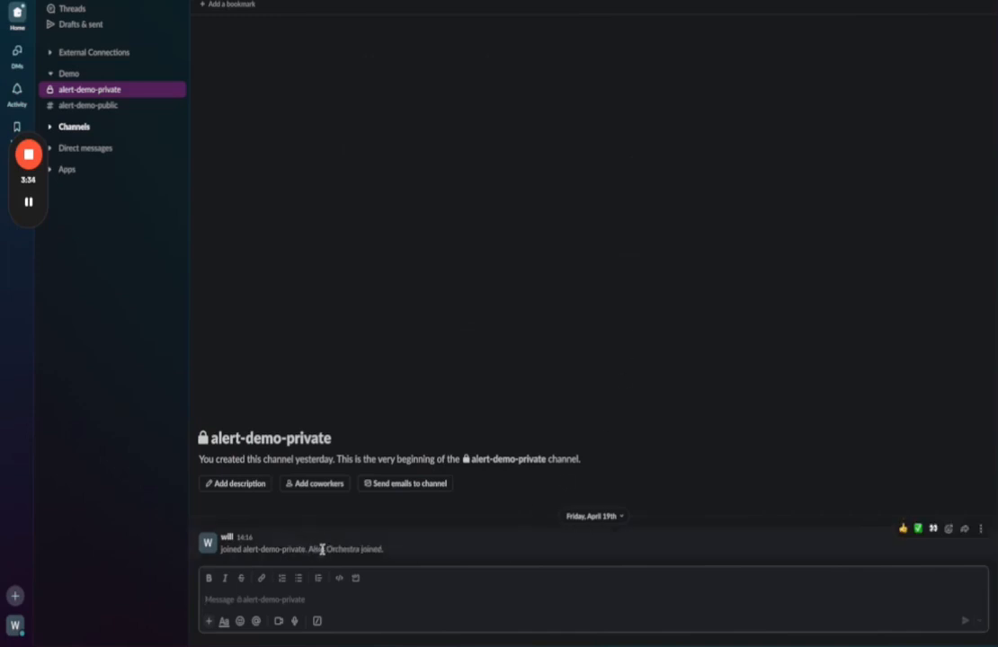
left_click_drag(326, 550, 385, 549)
left_click(402, 555)
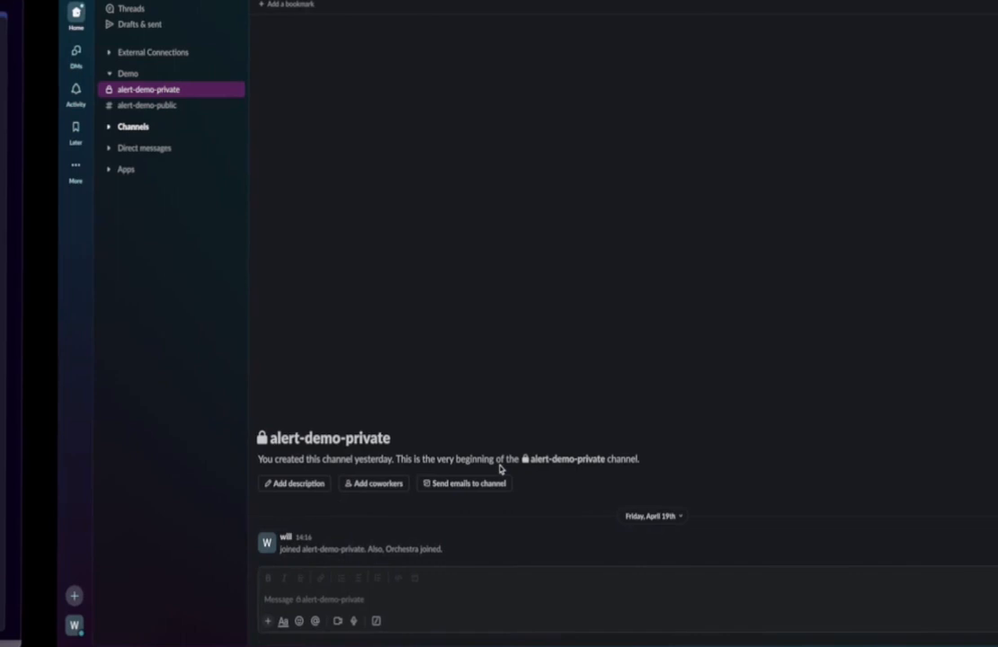
key("ctrl+Left")
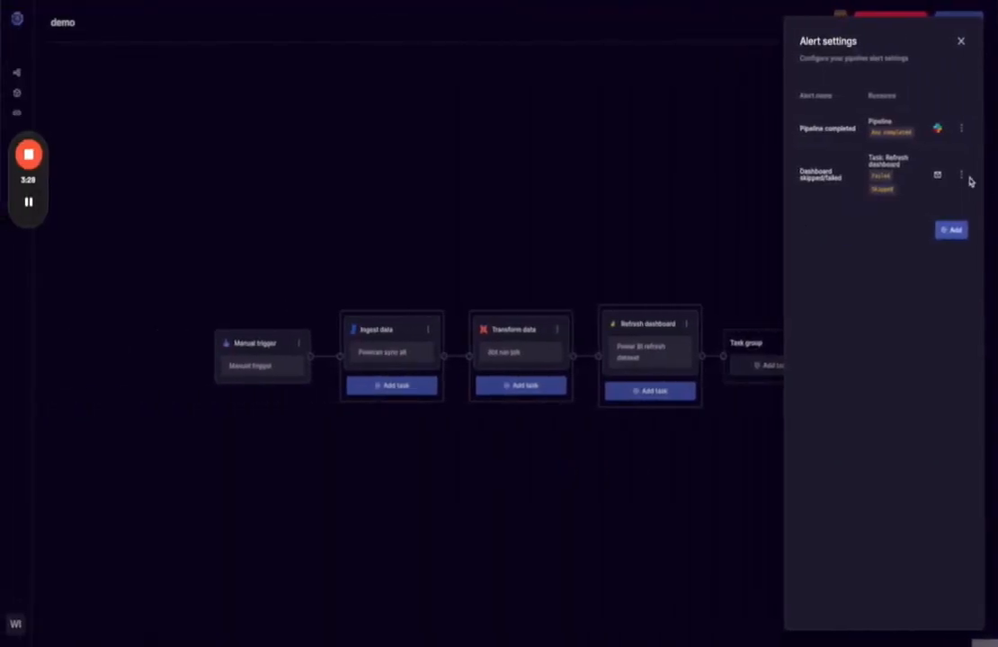
Edit the Dashboard skipped/failed alert to also post to Slack #alert-demo-private, and update it.
left_click(961, 175)
left_click(931, 196)
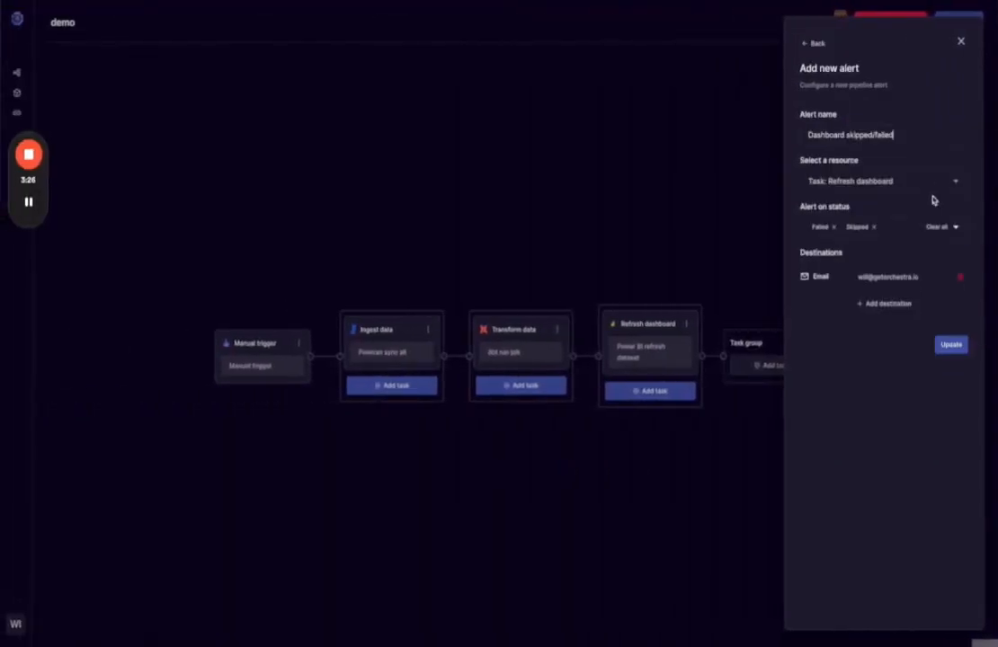
left_click(900, 309)
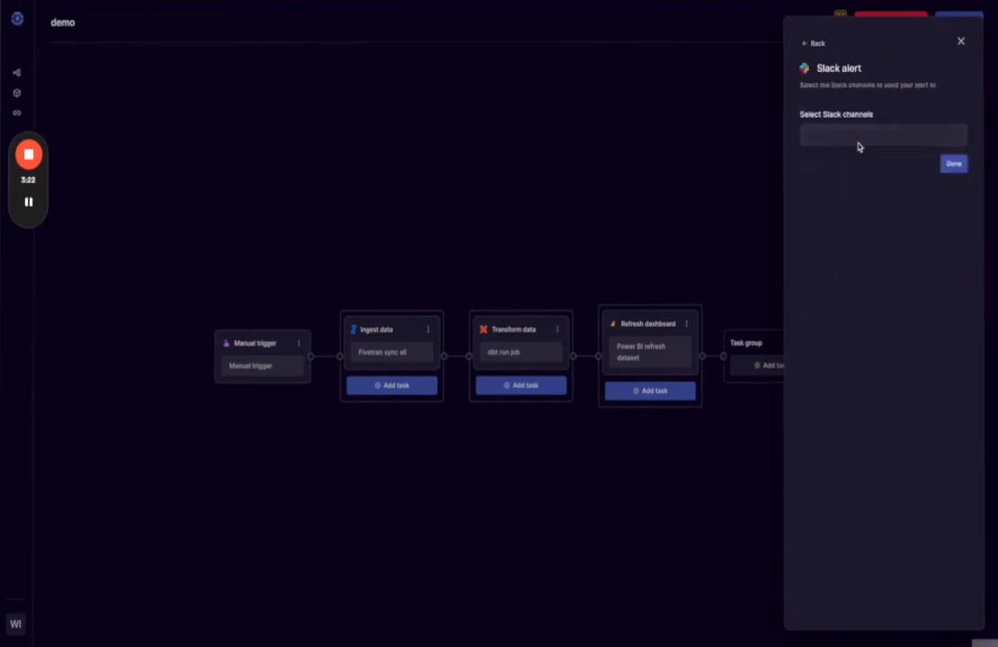
left_click(858, 142)
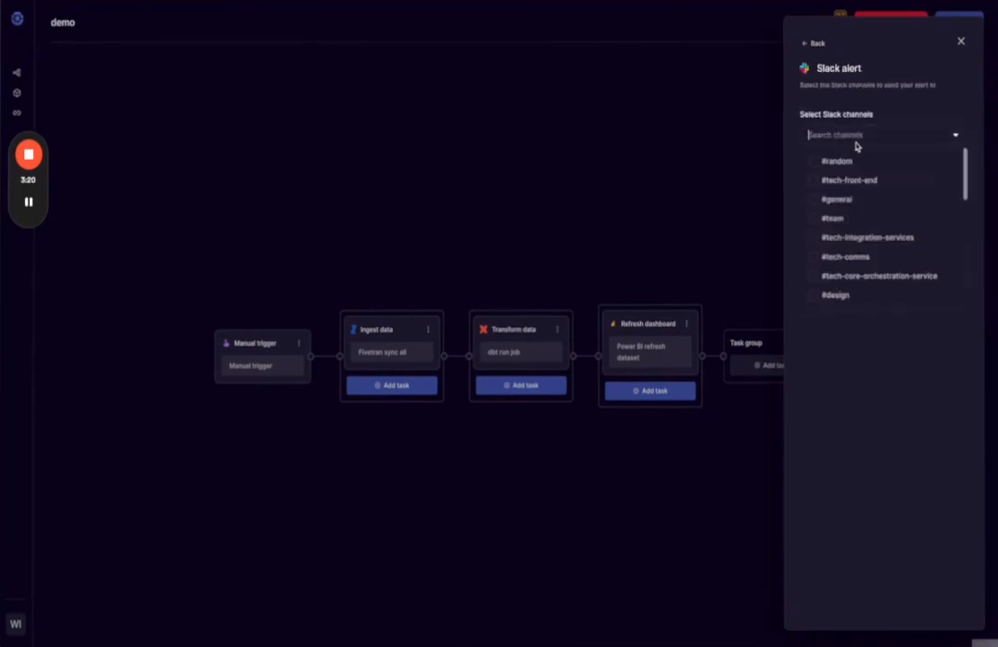
type("demo")
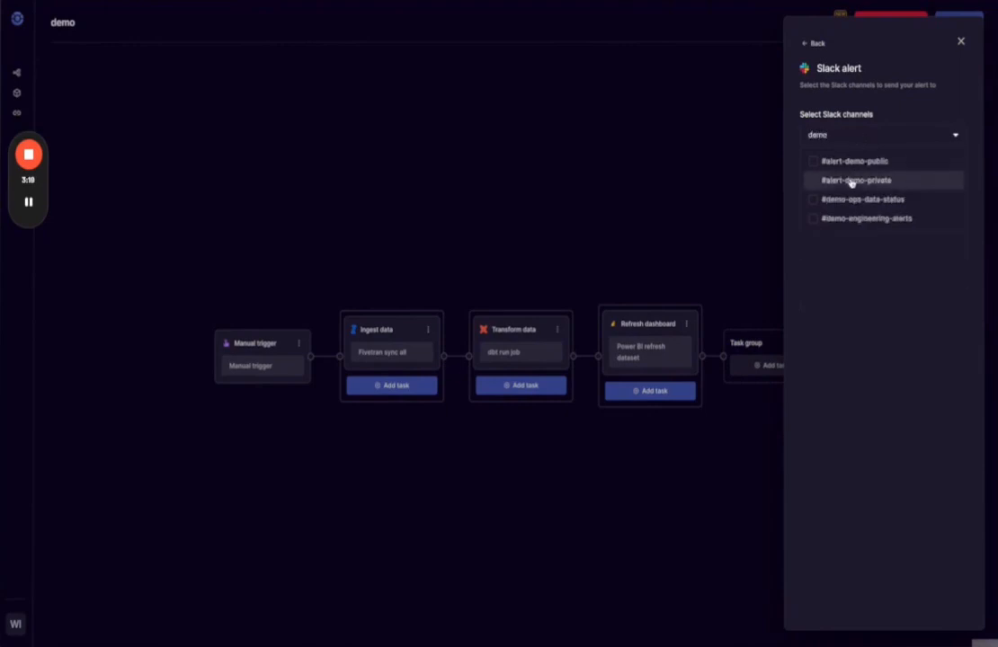
left_click(811, 182)
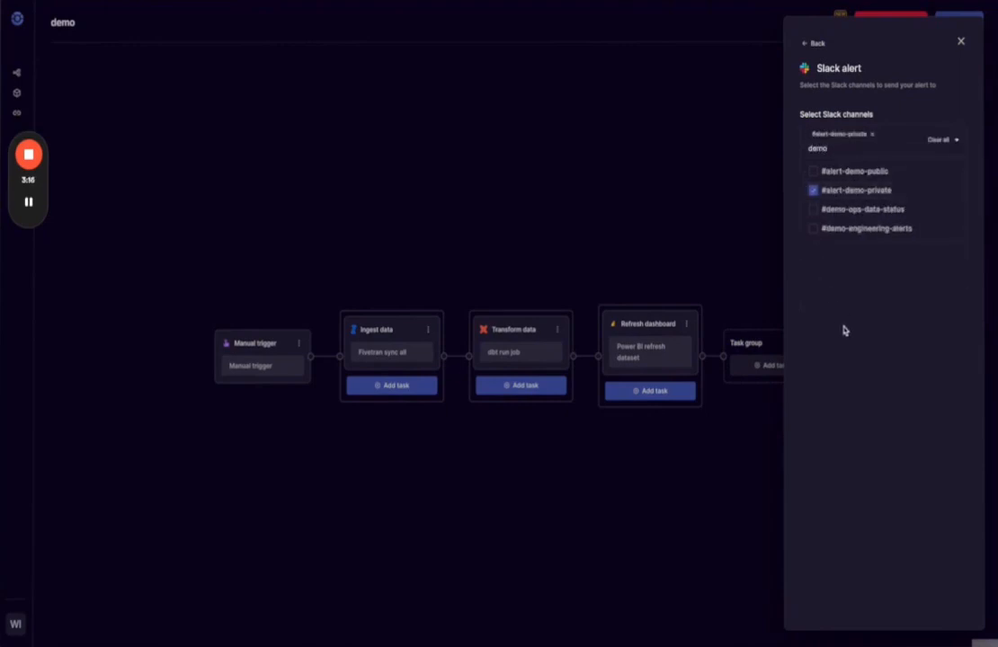
left_click(848, 340)
left_click(953, 173)
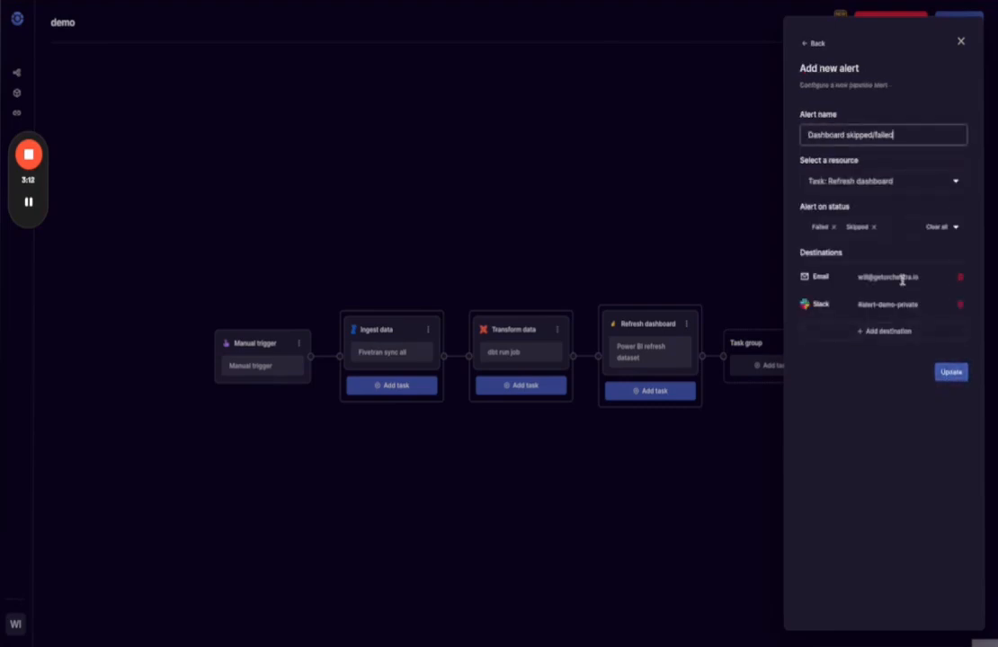
left_click(960, 376)
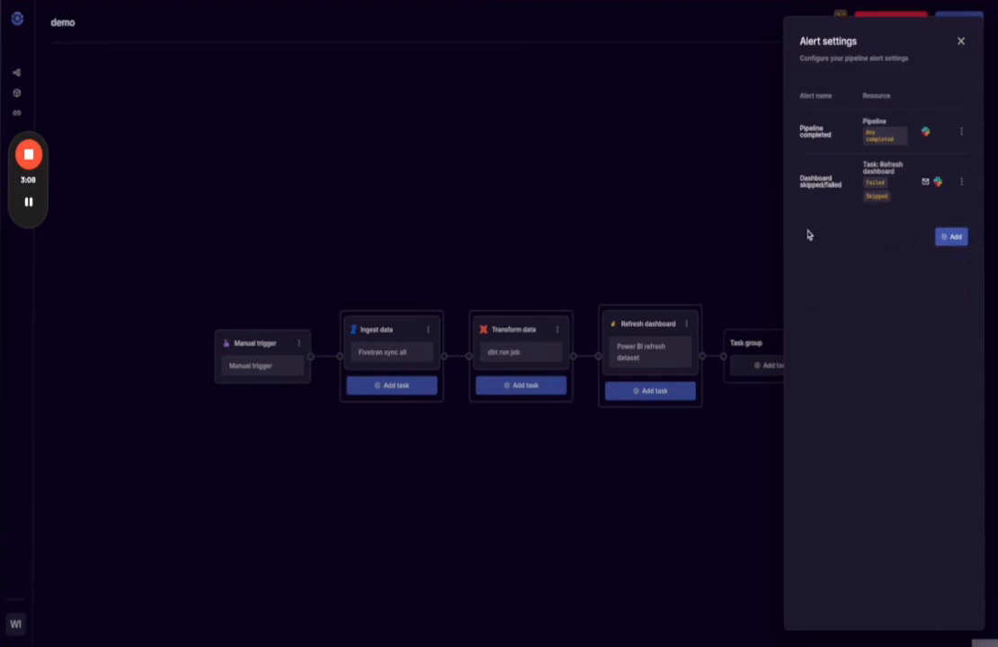